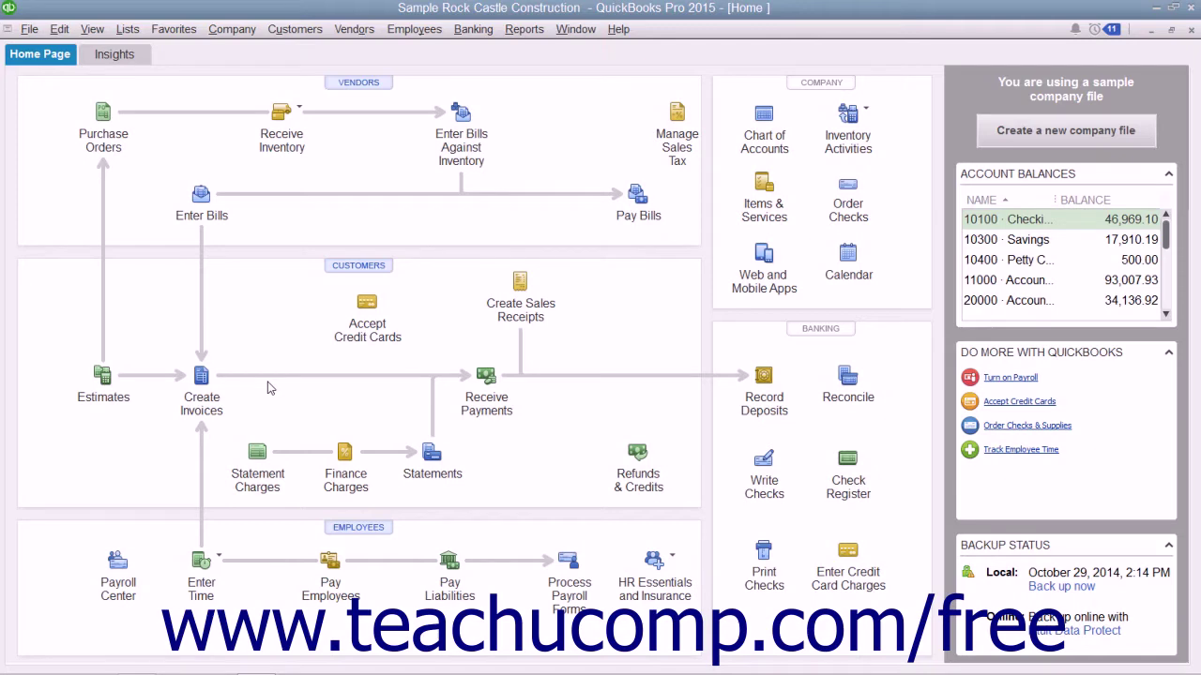
# Step: Start a new blank invoice using the Rock Castle Invoice template, numbered 1101
pyautogui.click(295, 29)
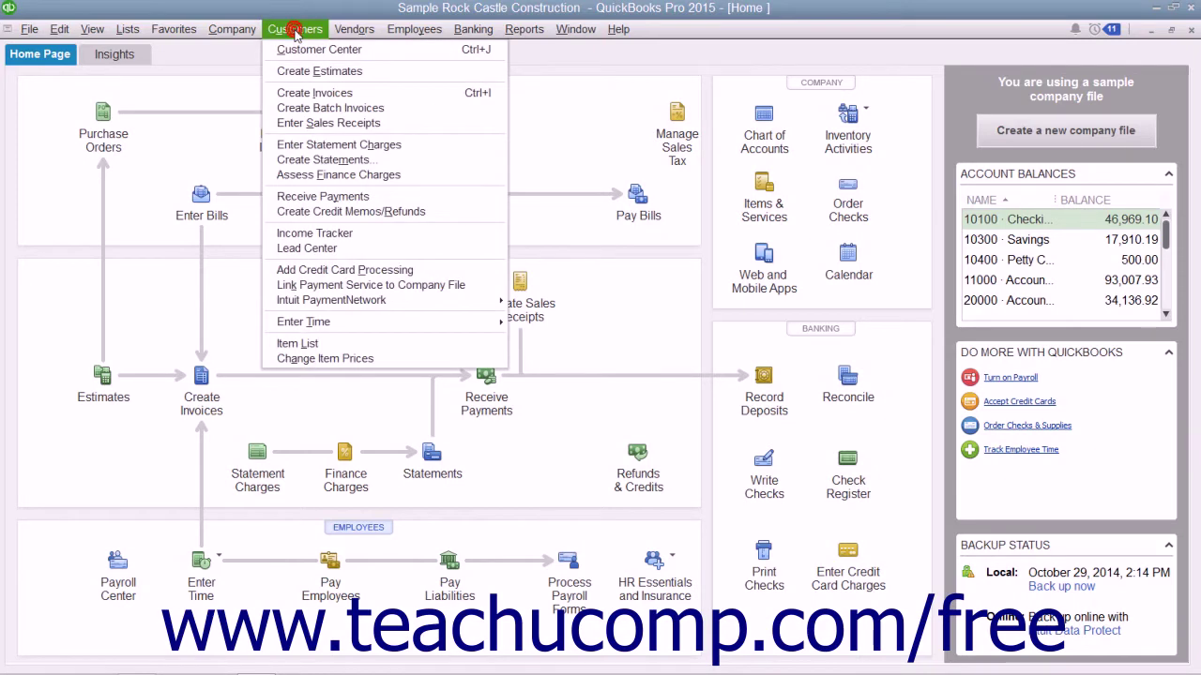
pyautogui.click(300, 94)
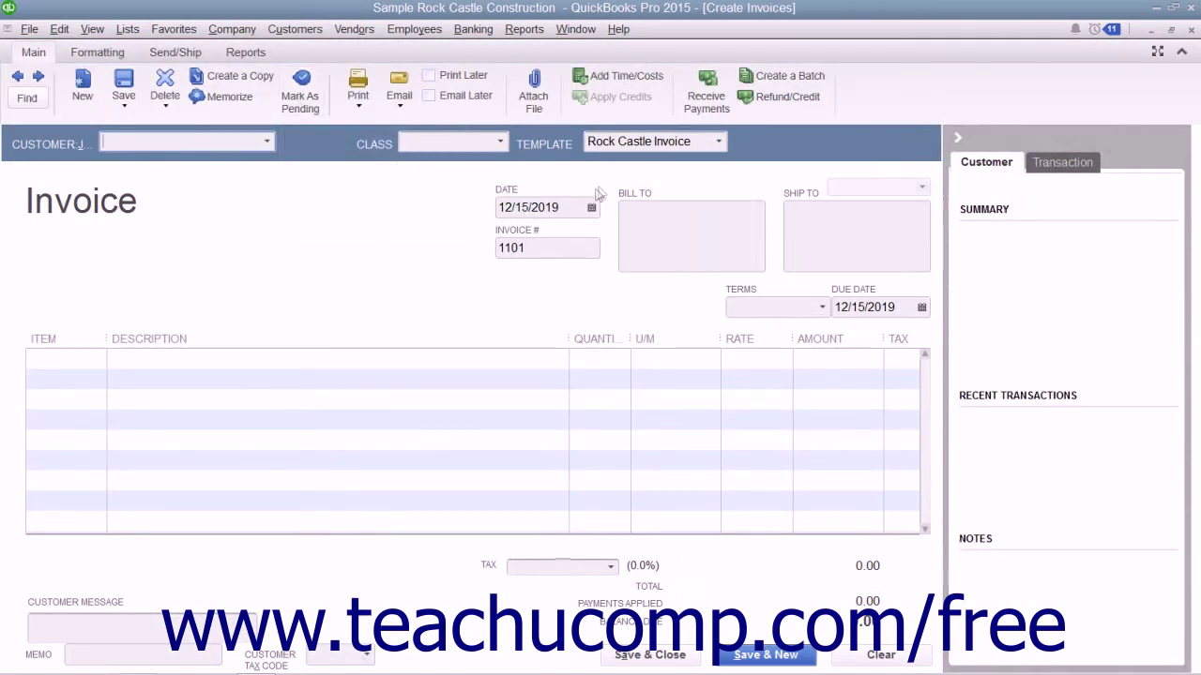
pyautogui.click(719, 142)
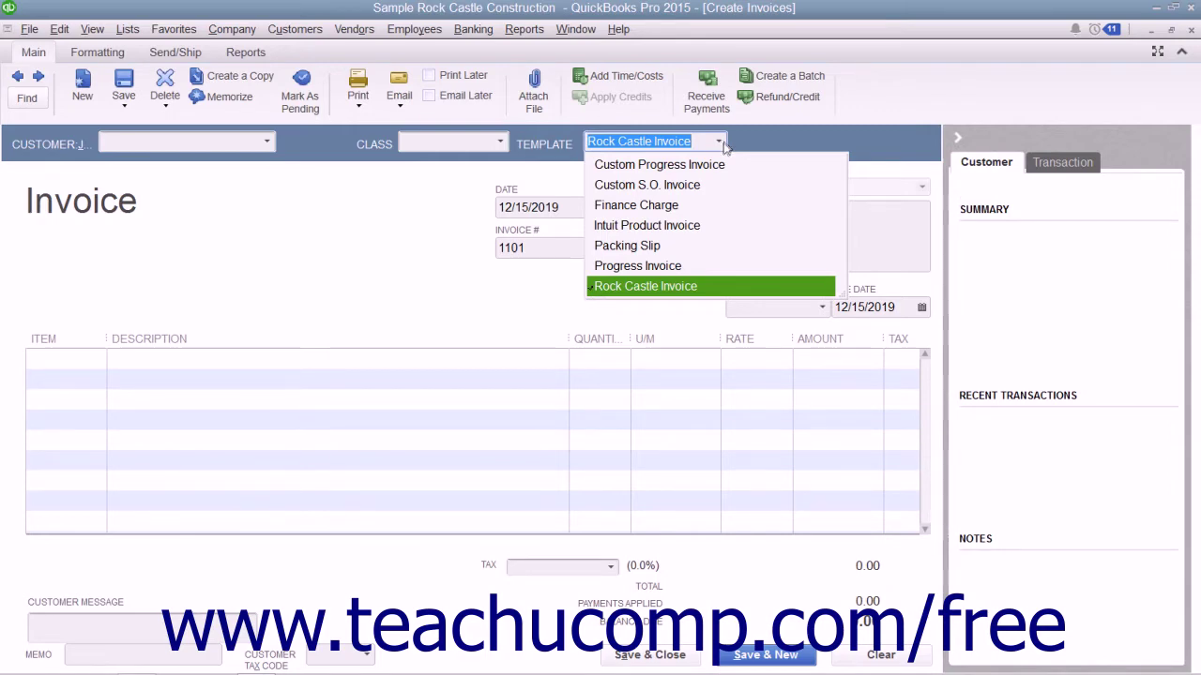
pyautogui.click(702, 285)
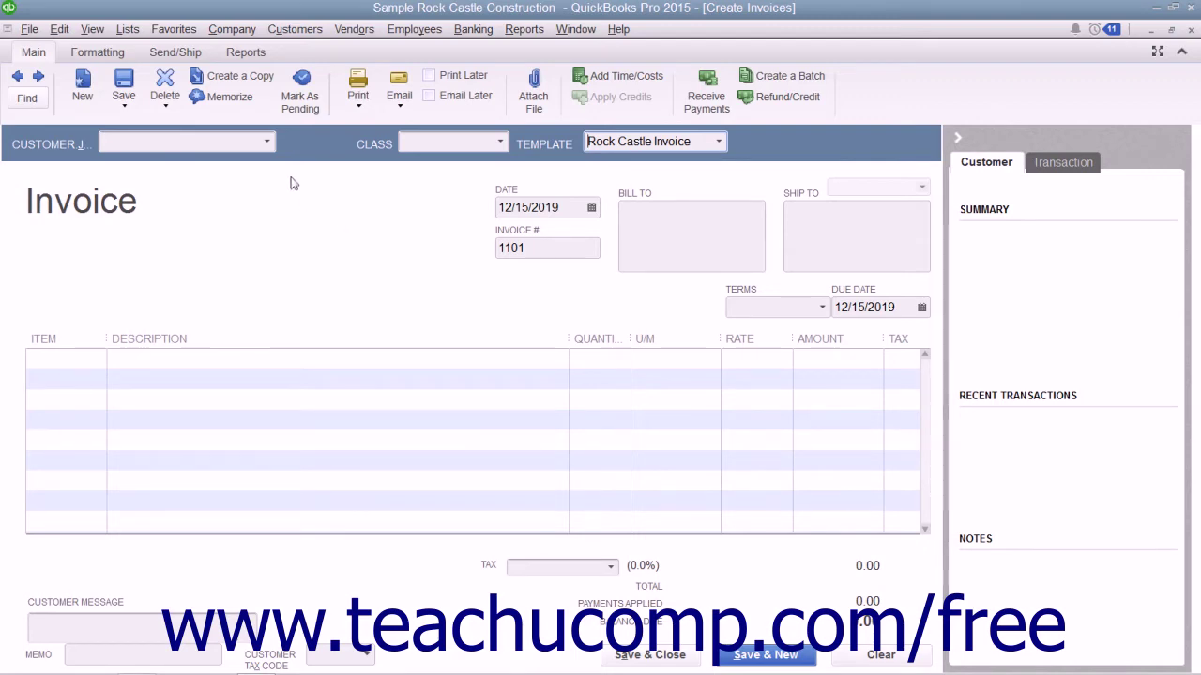
# Step: Bill the invoice to the customer's Office remodeling job, filling addresses and Net 30 terms
pyautogui.click(266, 142)
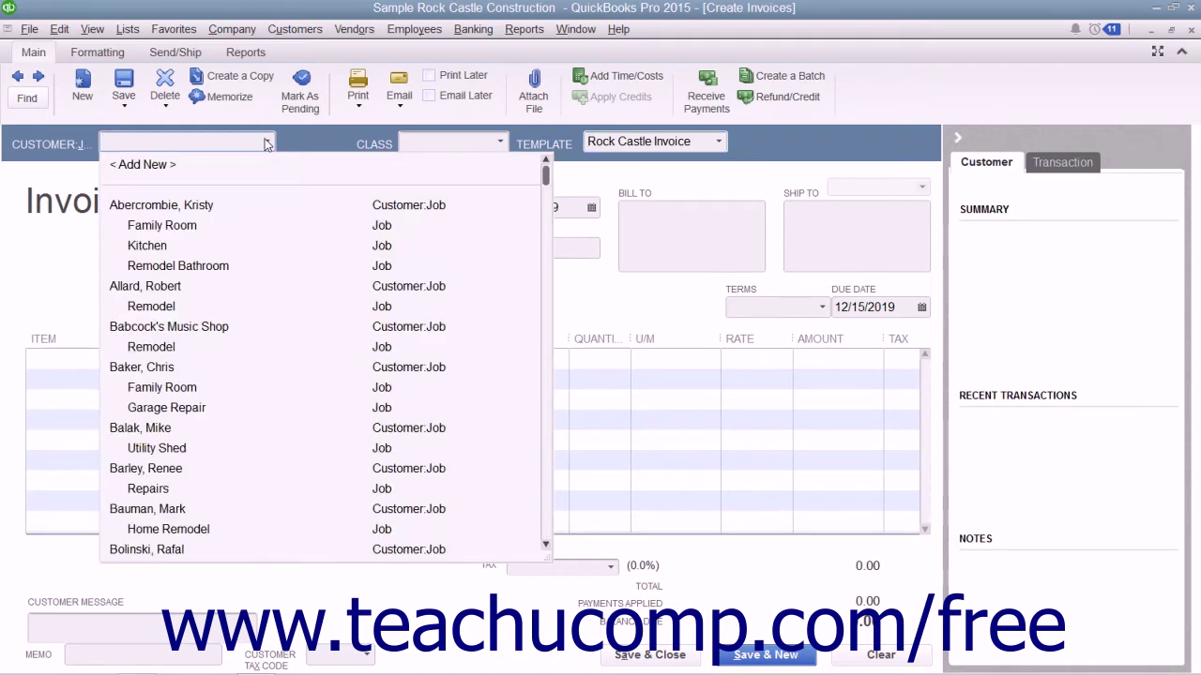
pyautogui.click(266, 142)
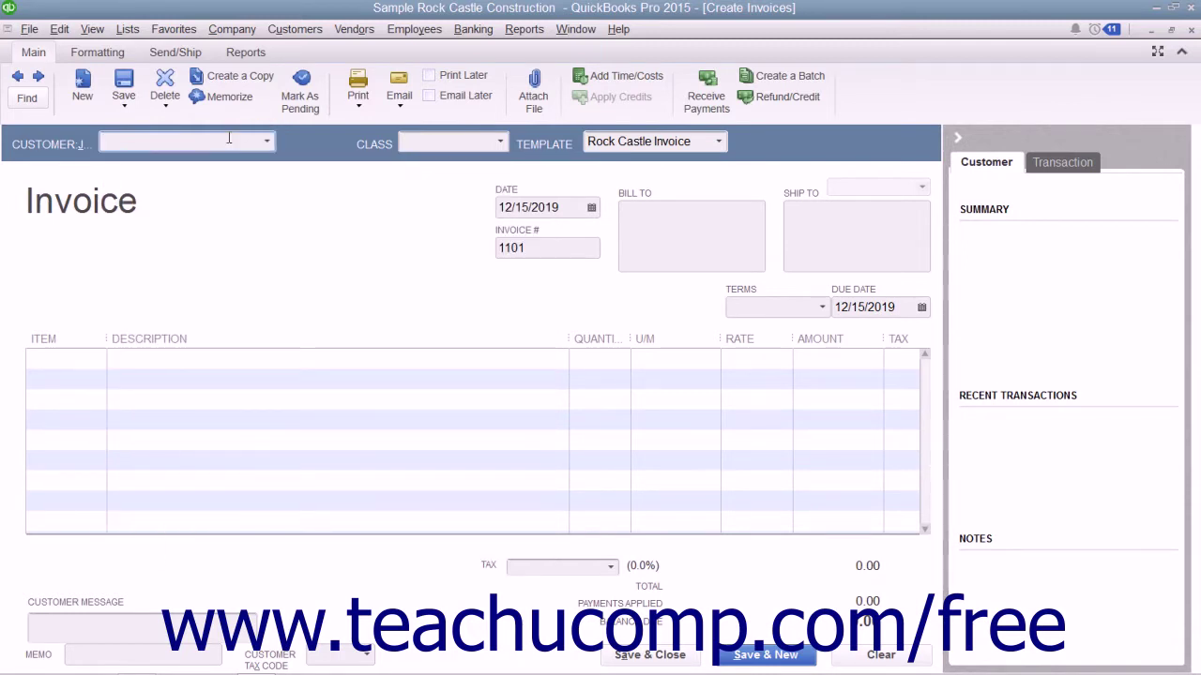
pyautogui.write('Smallson, Fran')
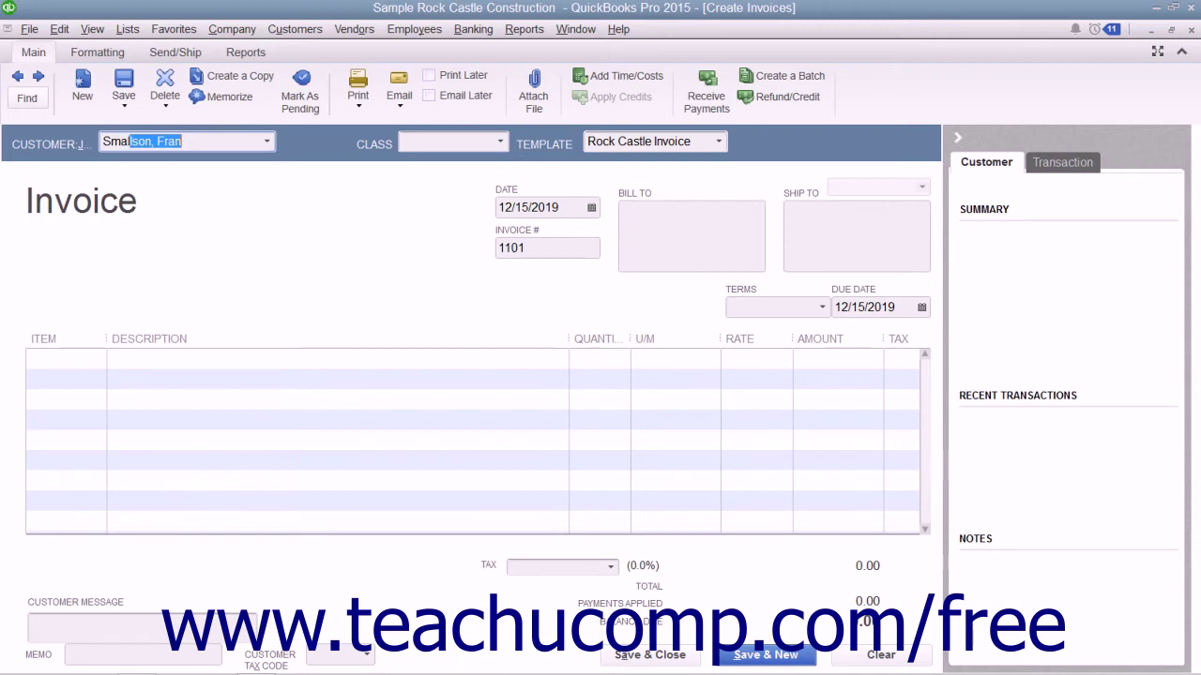
pyautogui.click(267, 141)
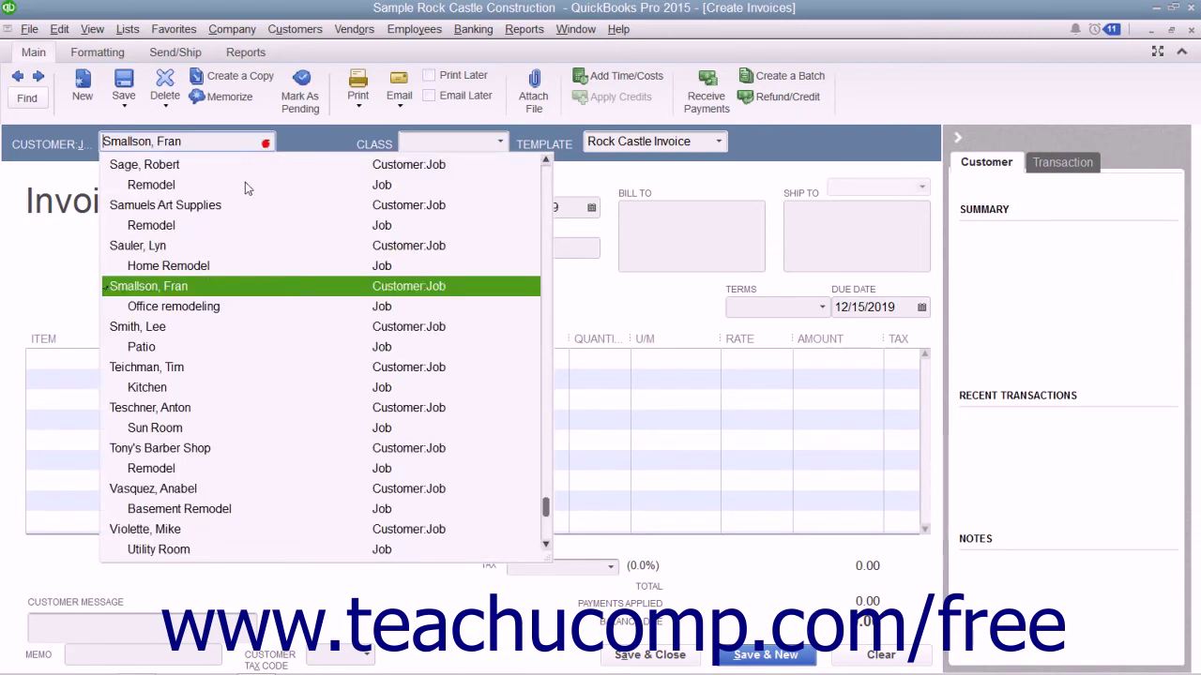
pyautogui.click(196, 302)
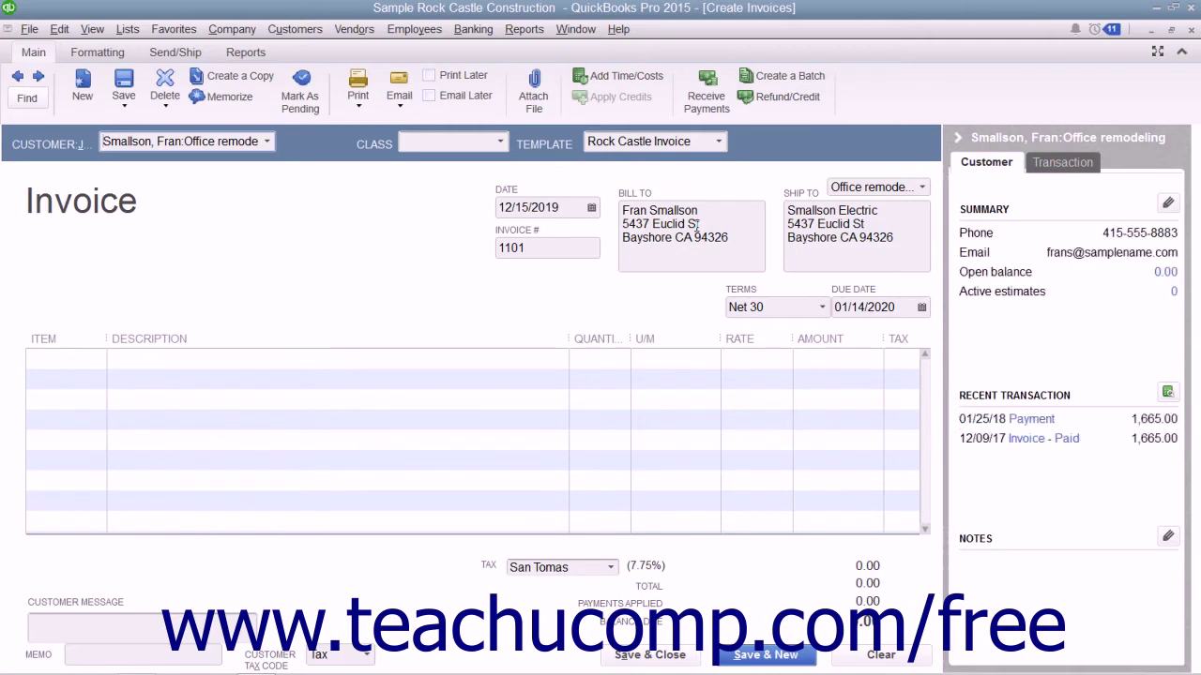
pyautogui.click(700, 212)
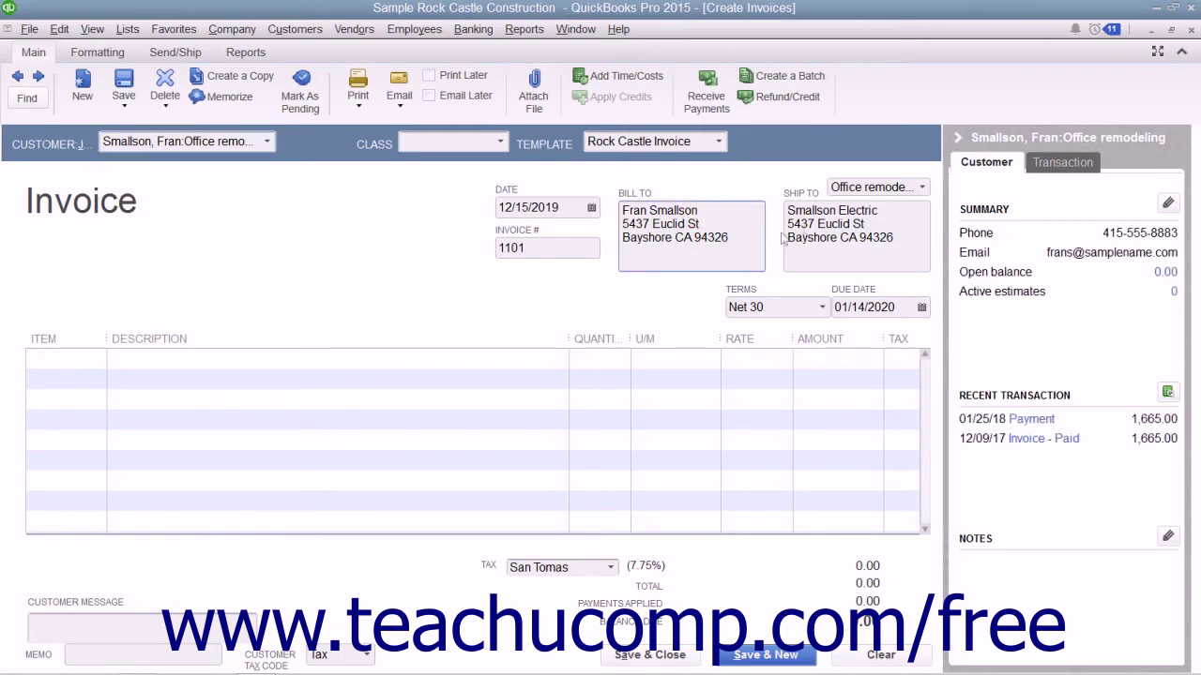
pyautogui.click(882, 210)
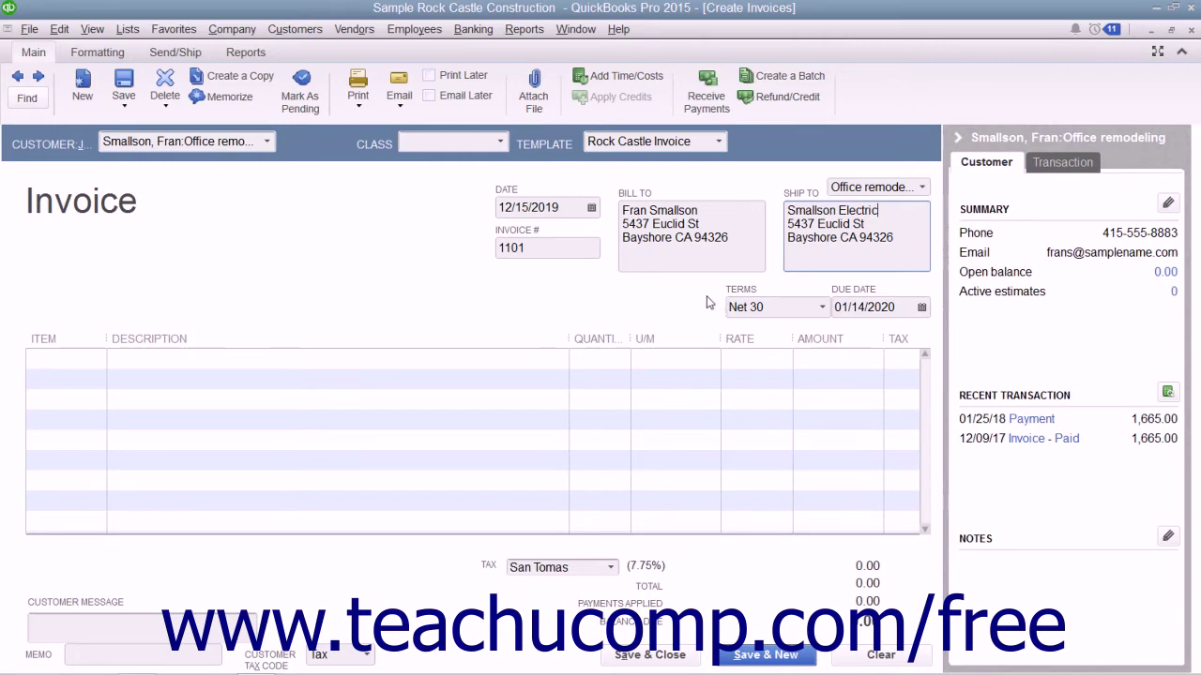
pyautogui.click(820, 312)
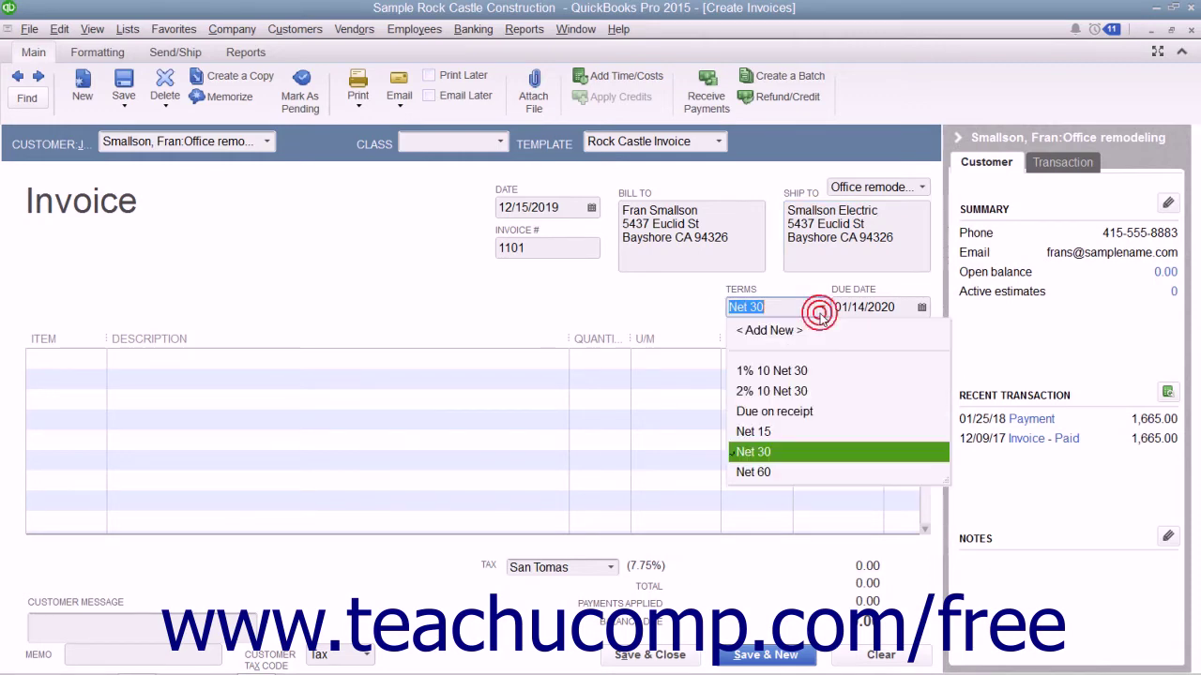
pyautogui.click(820, 311)
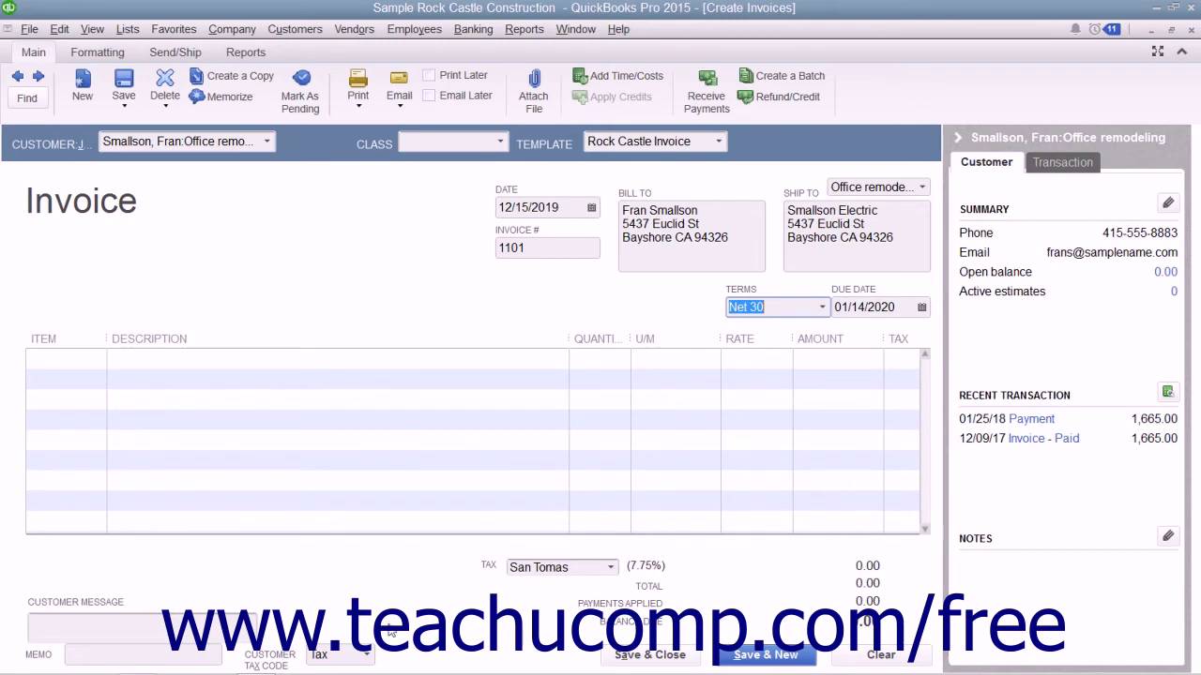
pyautogui.click(367, 655)
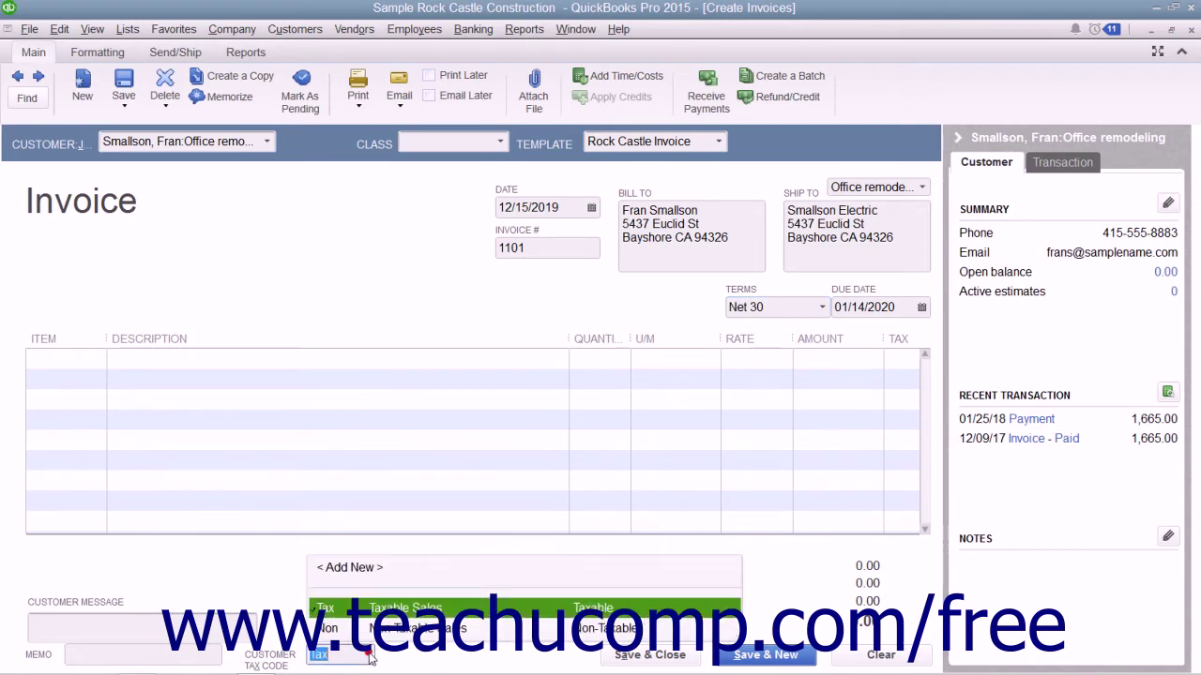
pyautogui.click(779, 586)
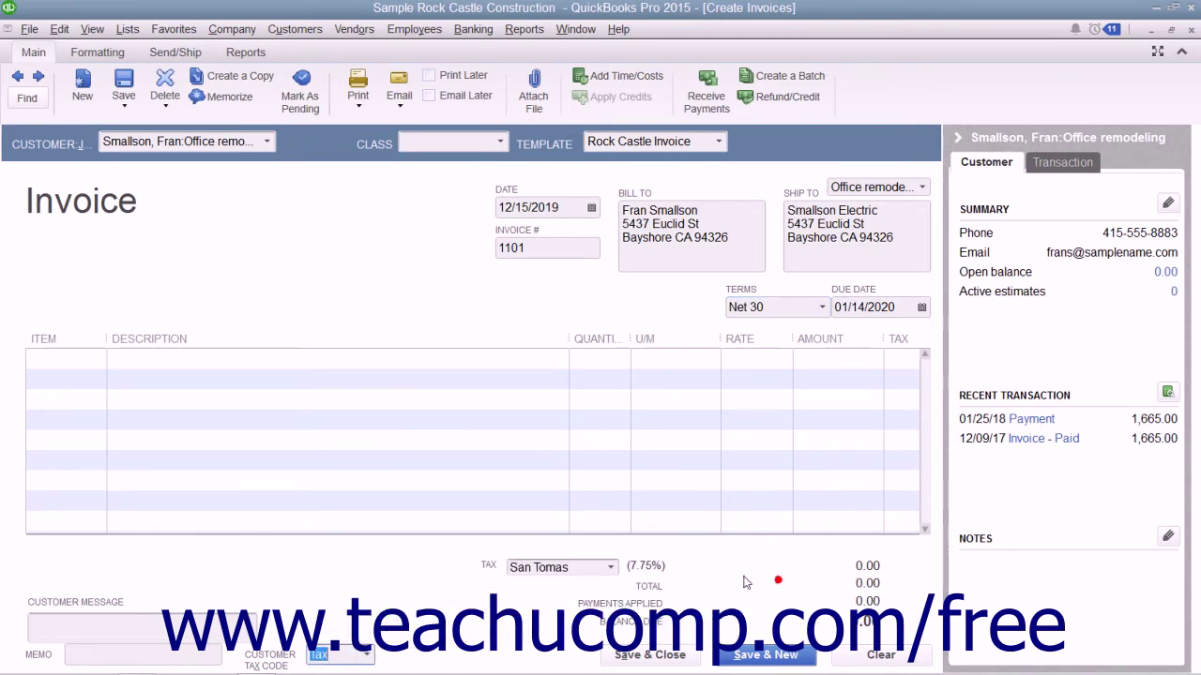
pyautogui.click(610, 568)
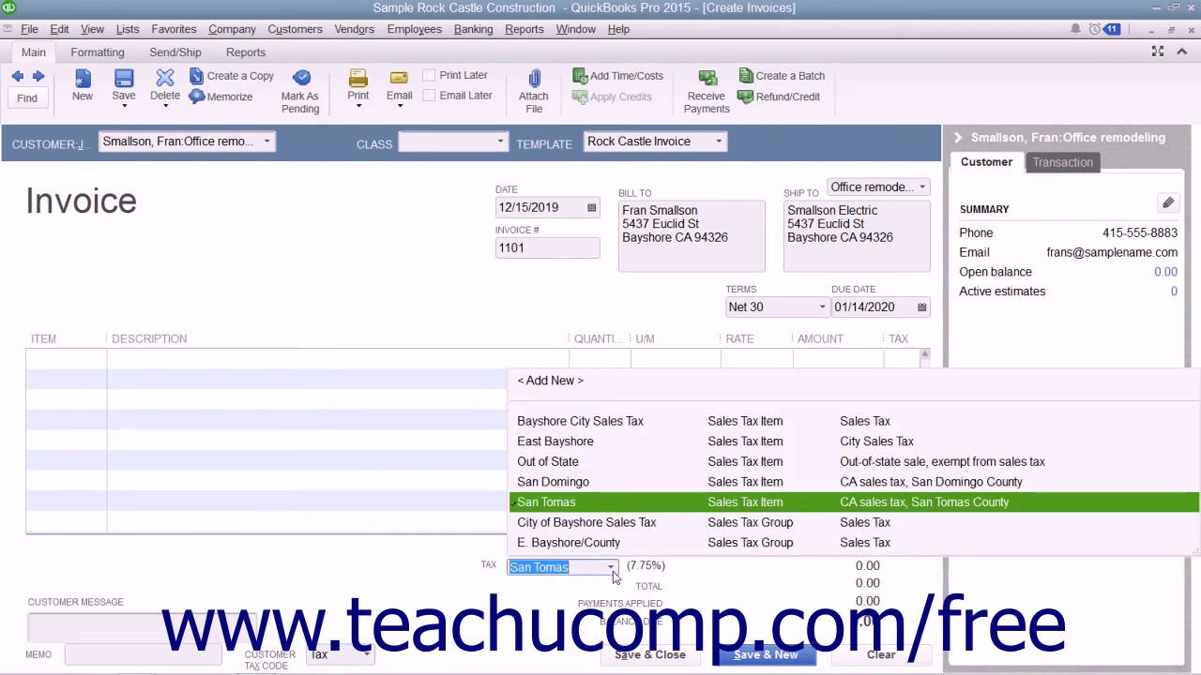
pyautogui.click(471, 579)
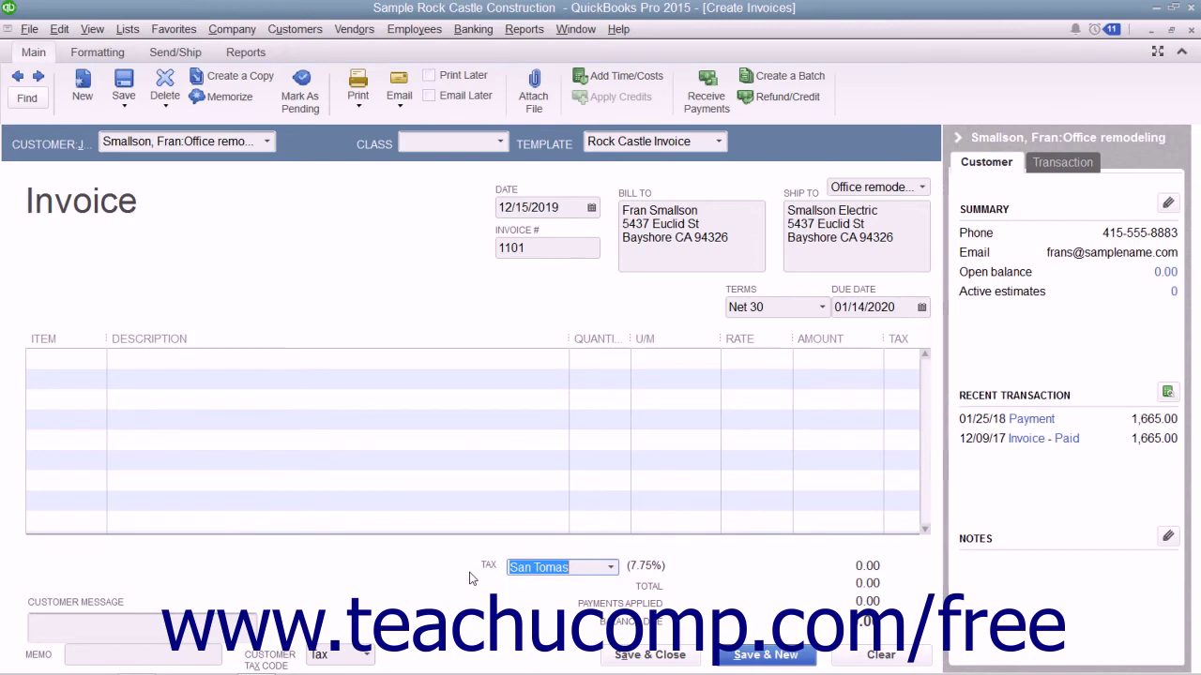
# Step: Set the invoice date to 12/16/2019 from the calendar, making it due 01/15/2020
pyautogui.click(592, 210)
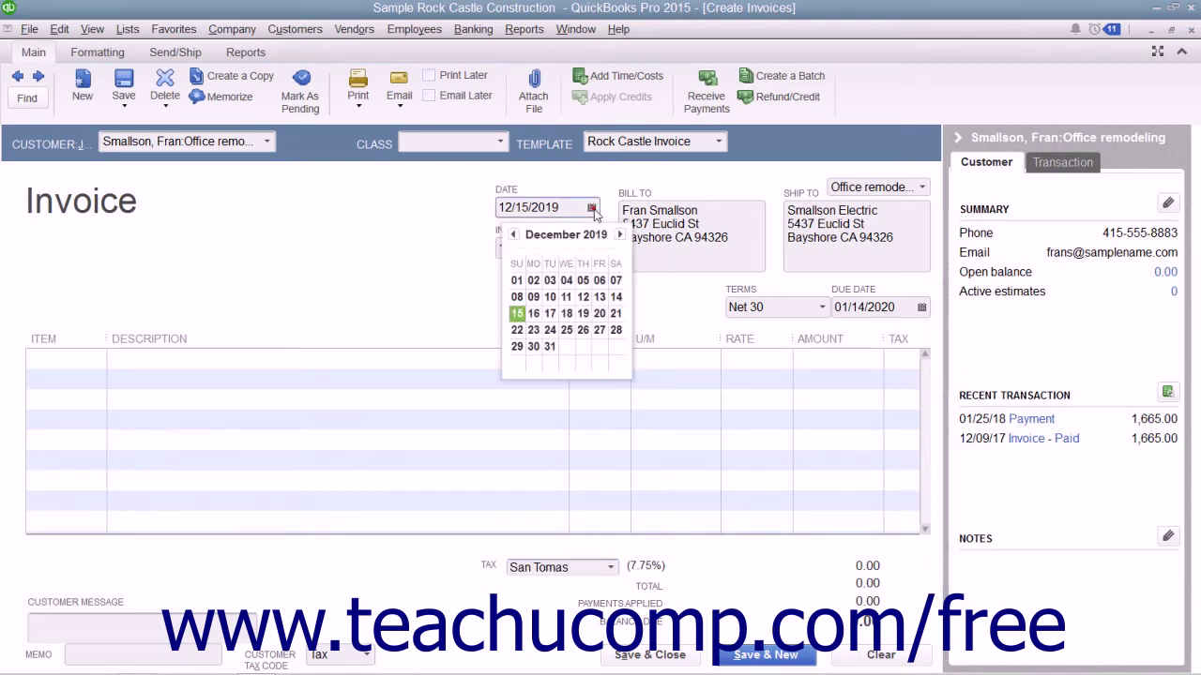
pyautogui.click(535, 315)
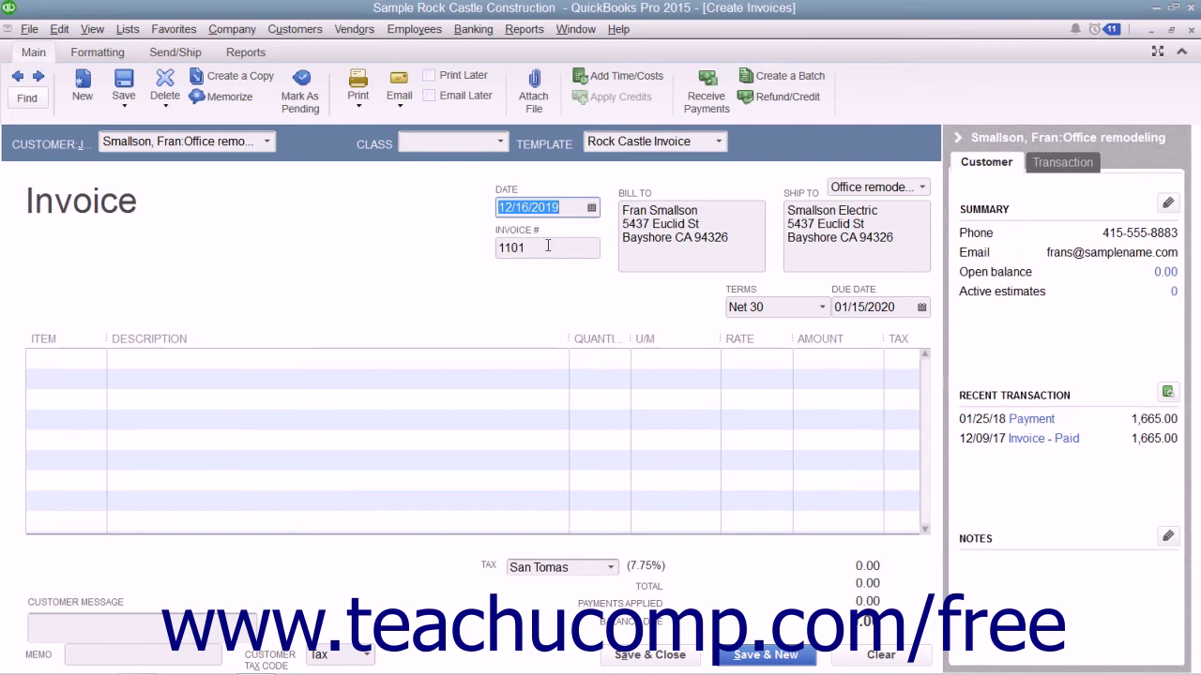
pyautogui.click(549, 246)
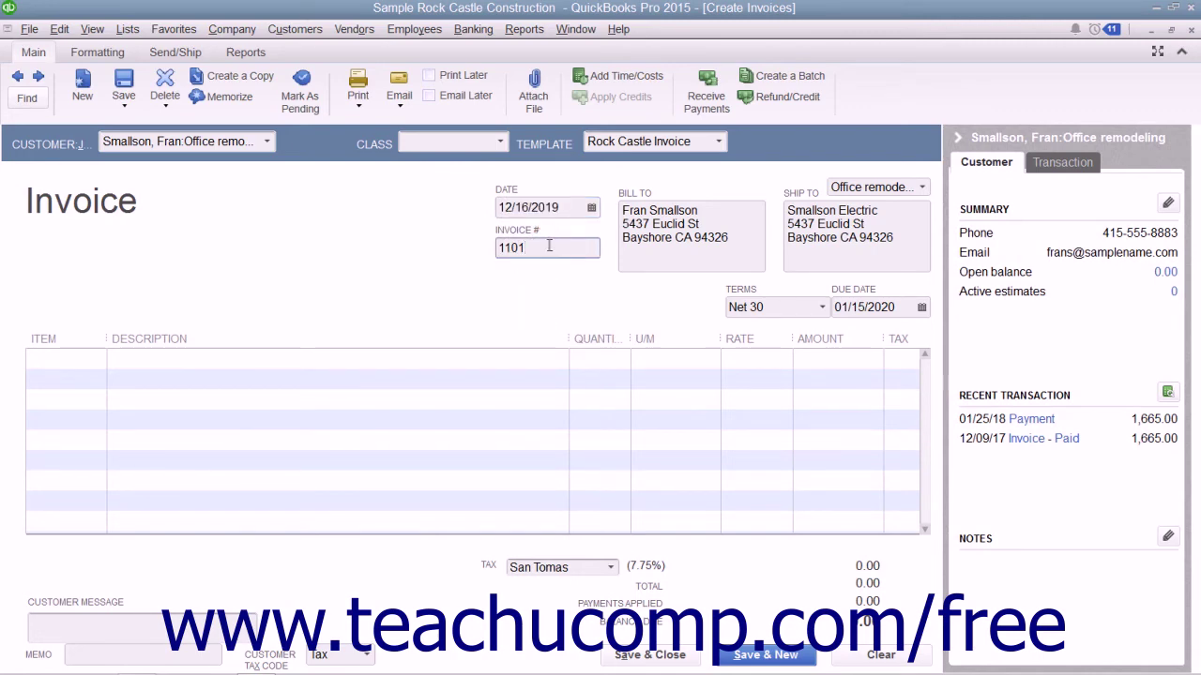
# Step: Add a first line for the Removal labor item: quantity 20 at 40.00, amount 800.00
pyautogui.click(79, 366)
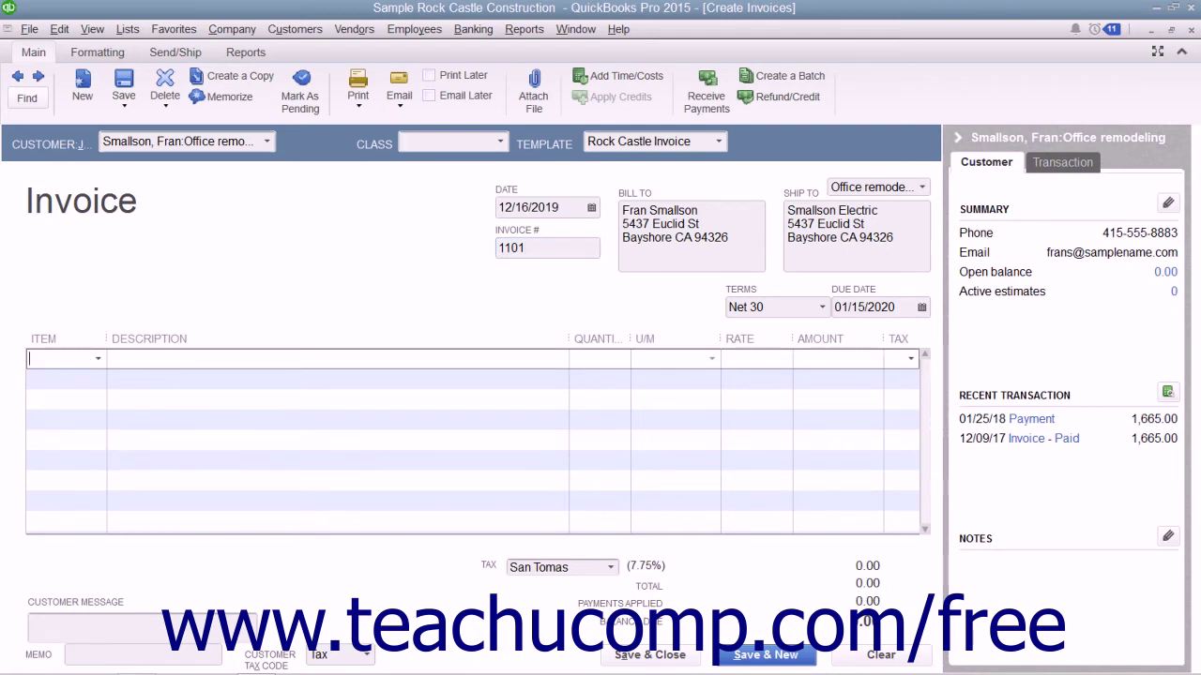
pyautogui.write('Re')
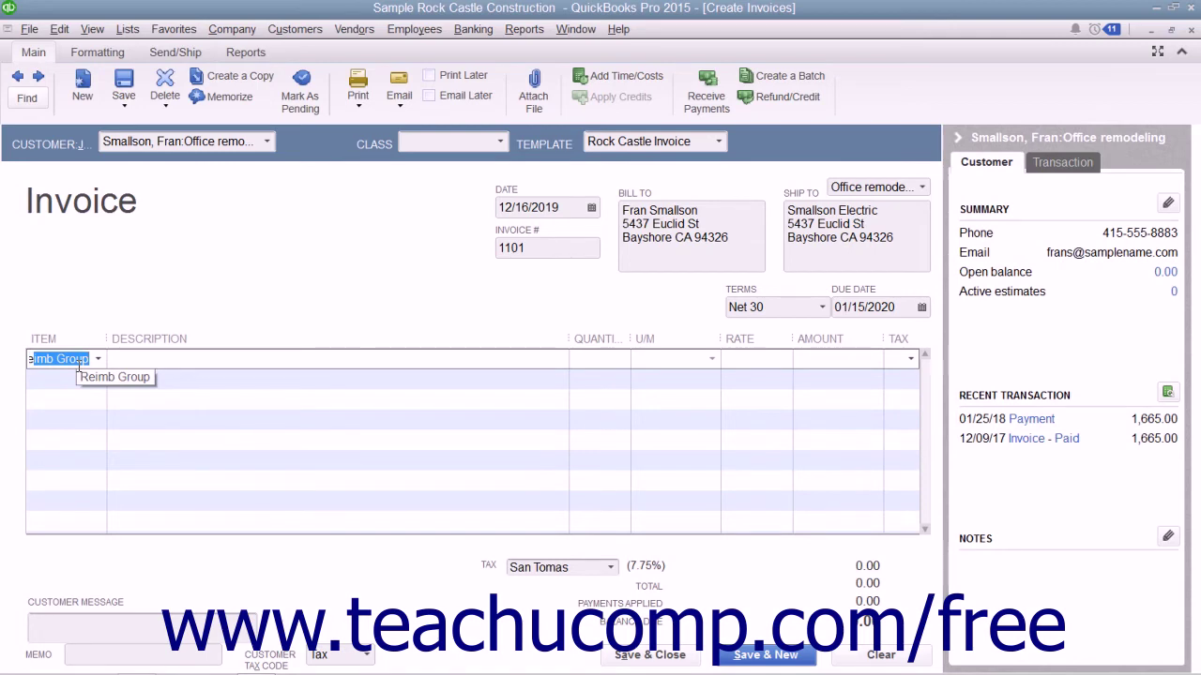
pyautogui.write('moval')
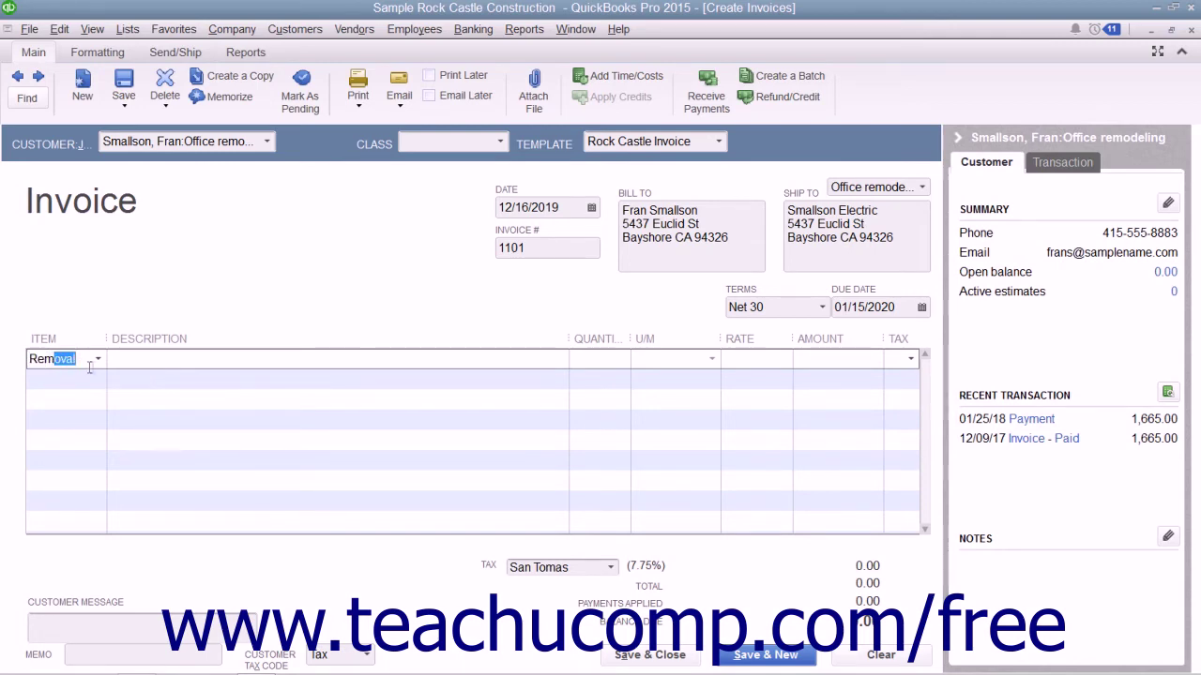
pyautogui.click(99, 360)
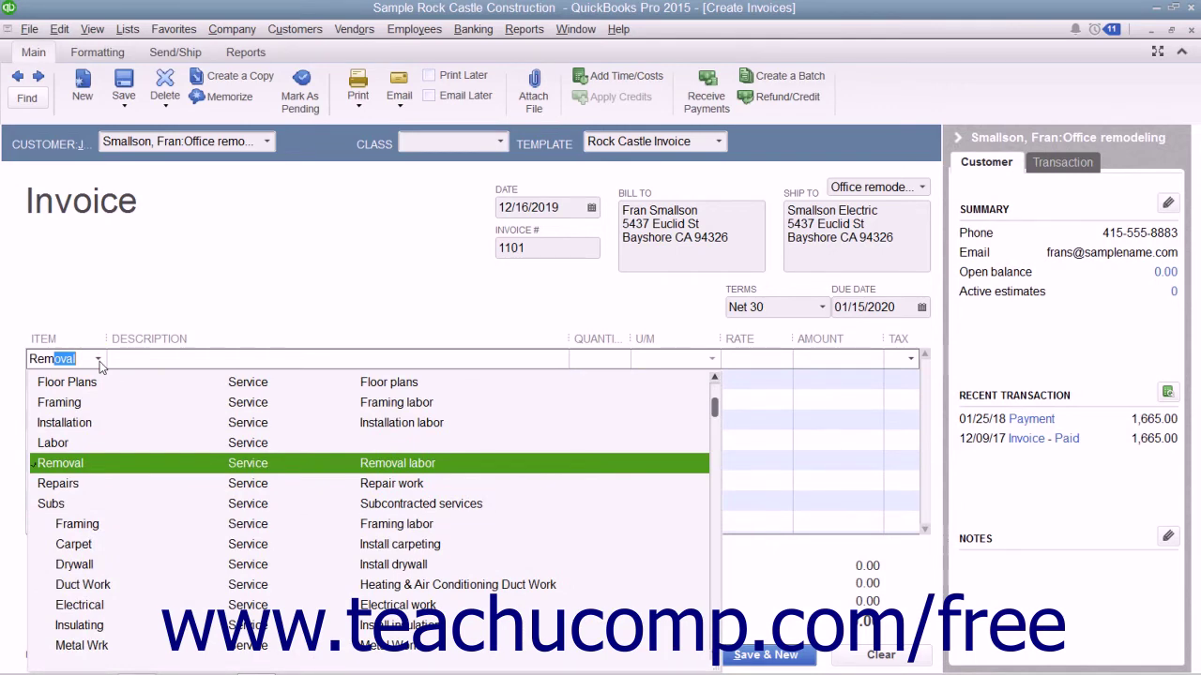
pyautogui.click(91, 463)
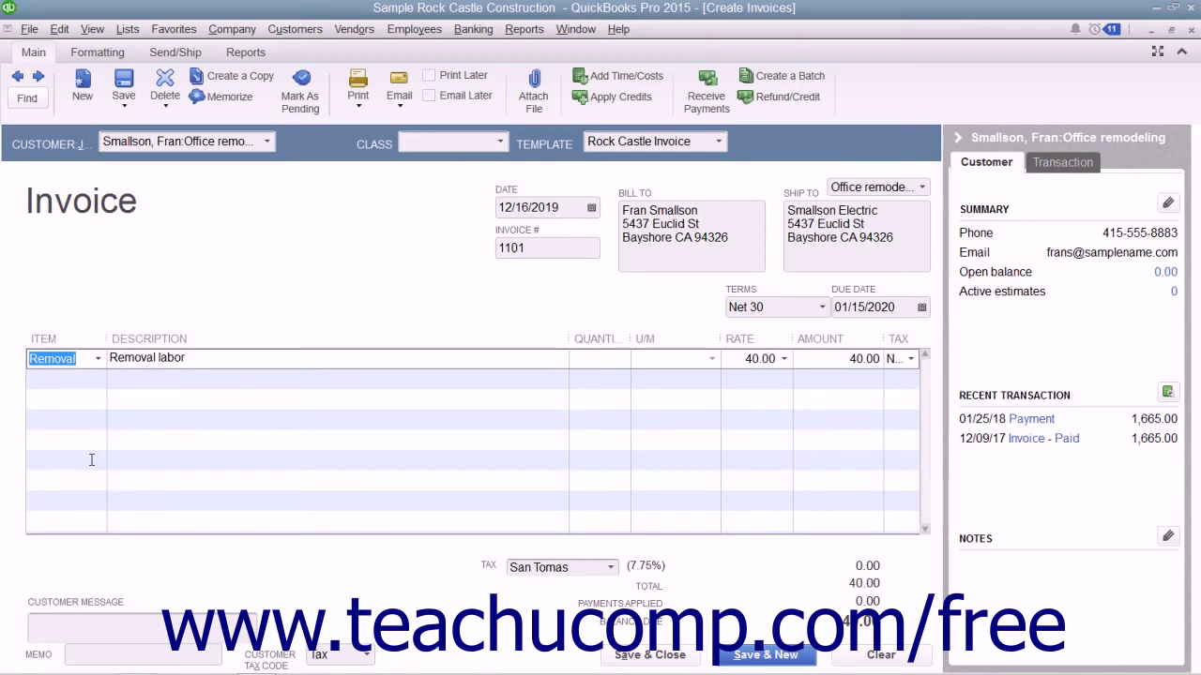
pyautogui.press('Tab')
pyautogui.press('Tab')
pyautogui.write('20')
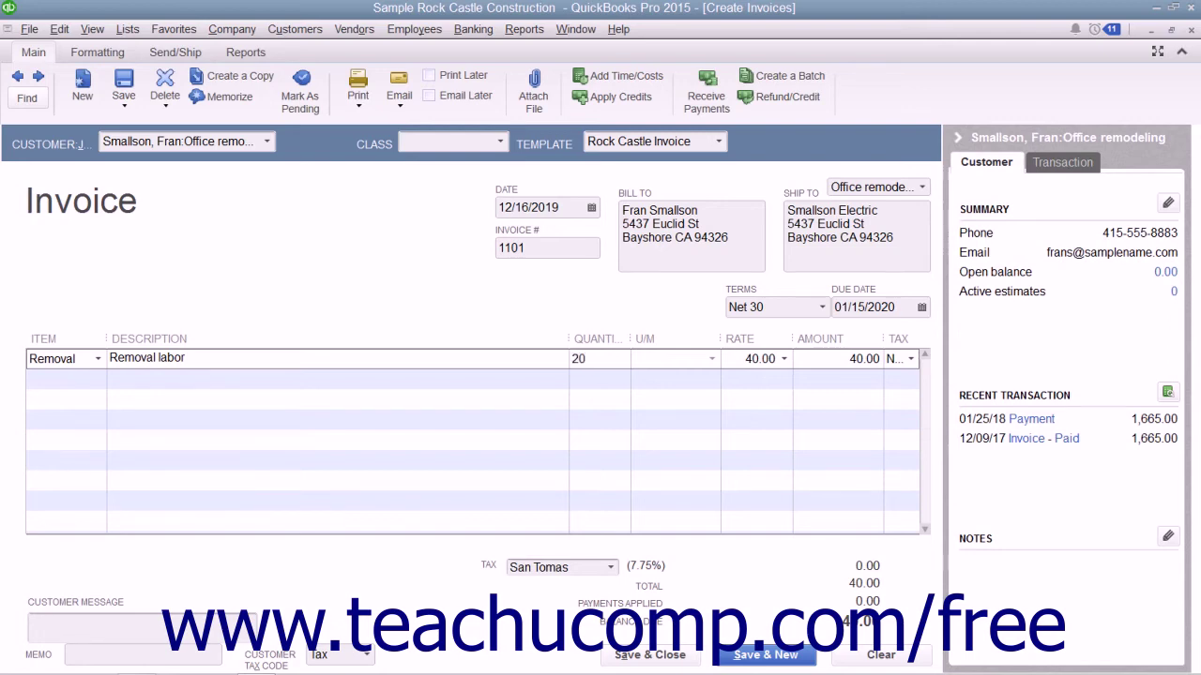
pyautogui.press('Tab')
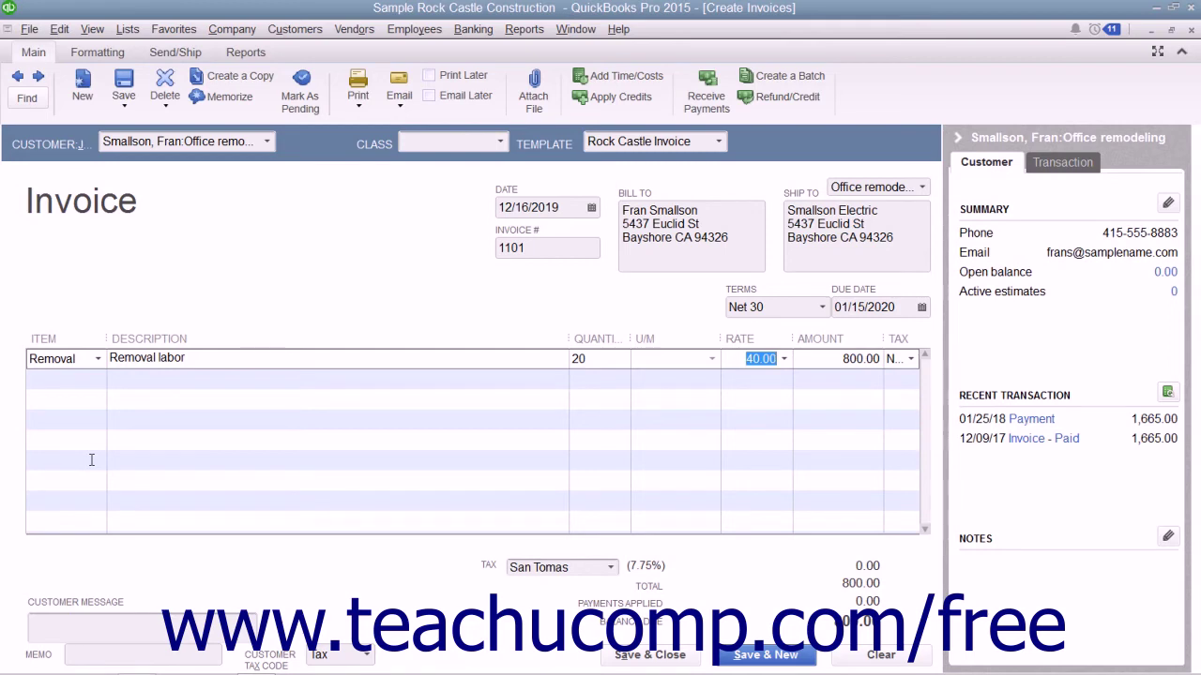
pyautogui.press('Tab')
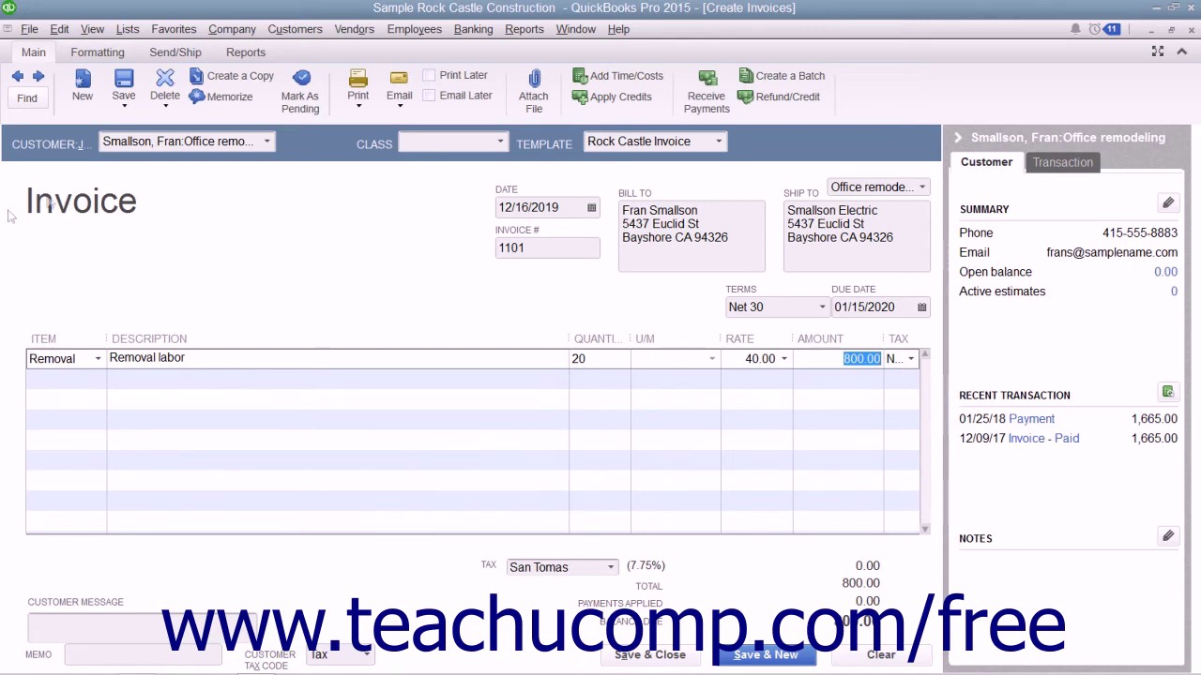
# Step: Mark the invoice Print Later, then save and close it
pyautogui.click(435, 79)
pyautogui.click(649, 655)
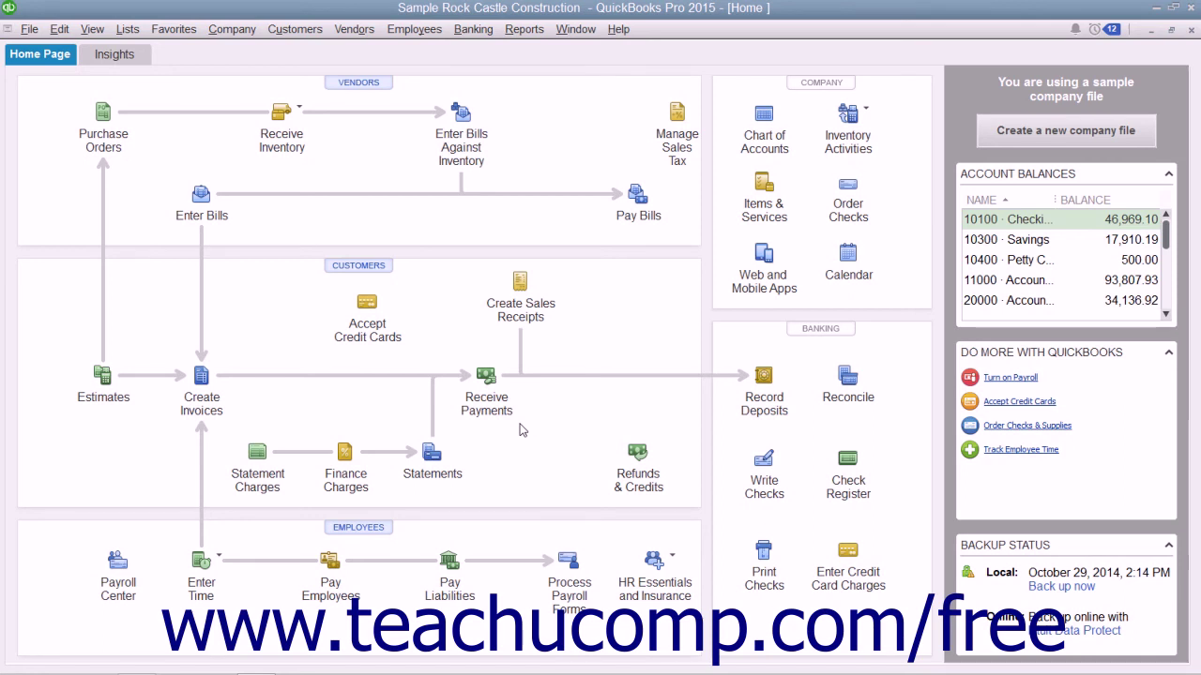
# Step: Open the Chart of Accounts from the Lists menu
pyautogui.click(131, 36)
pyautogui.click(164, 48)
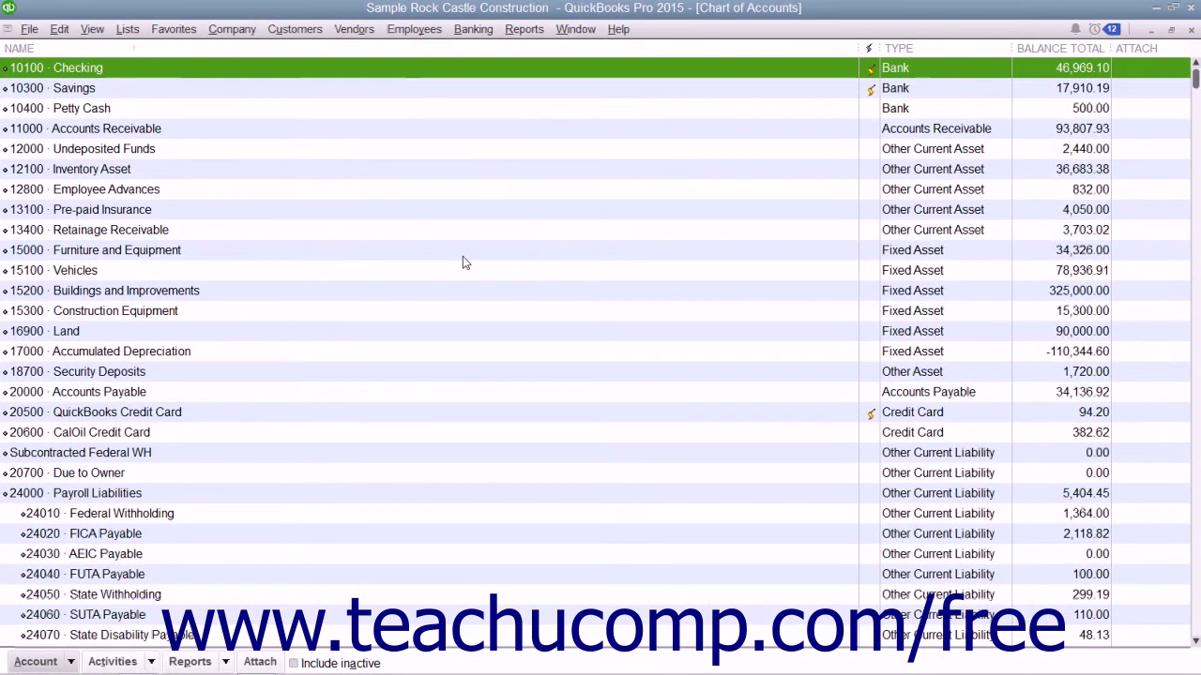